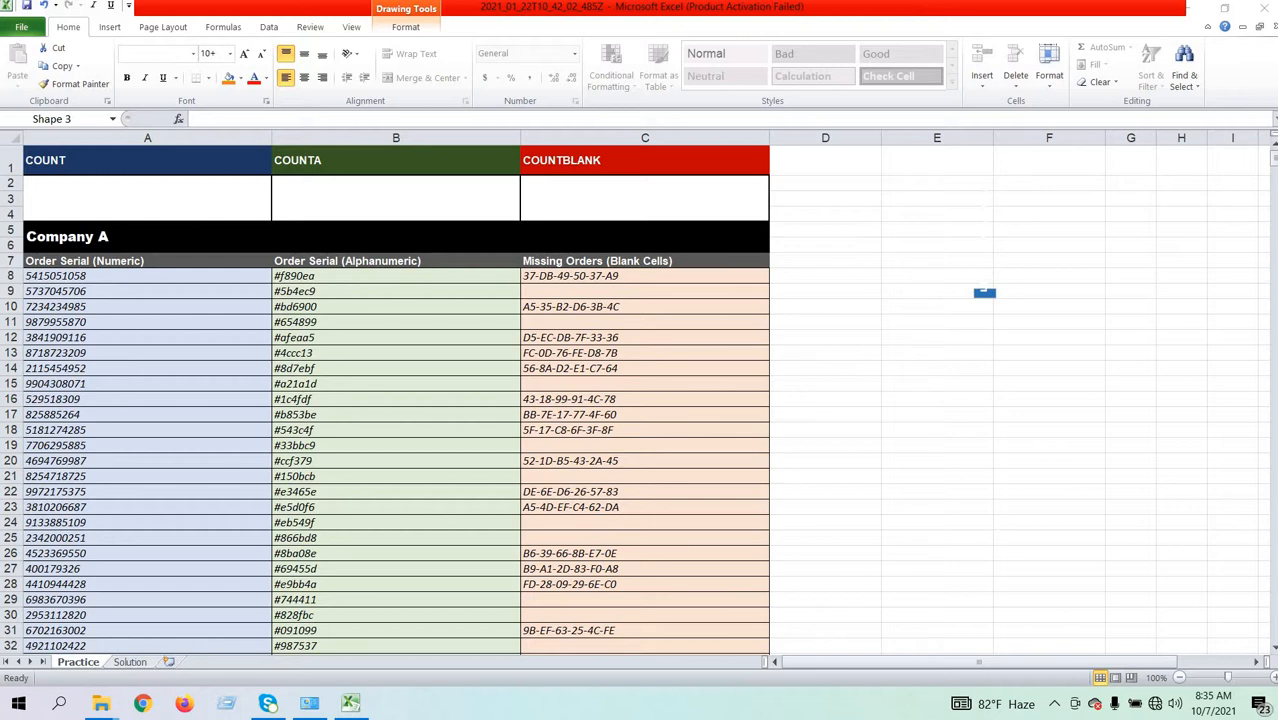
Step: Start a COUNTBLANK formula in the merged cell C2 below the COUNTBLANK heading
click(570, 197)
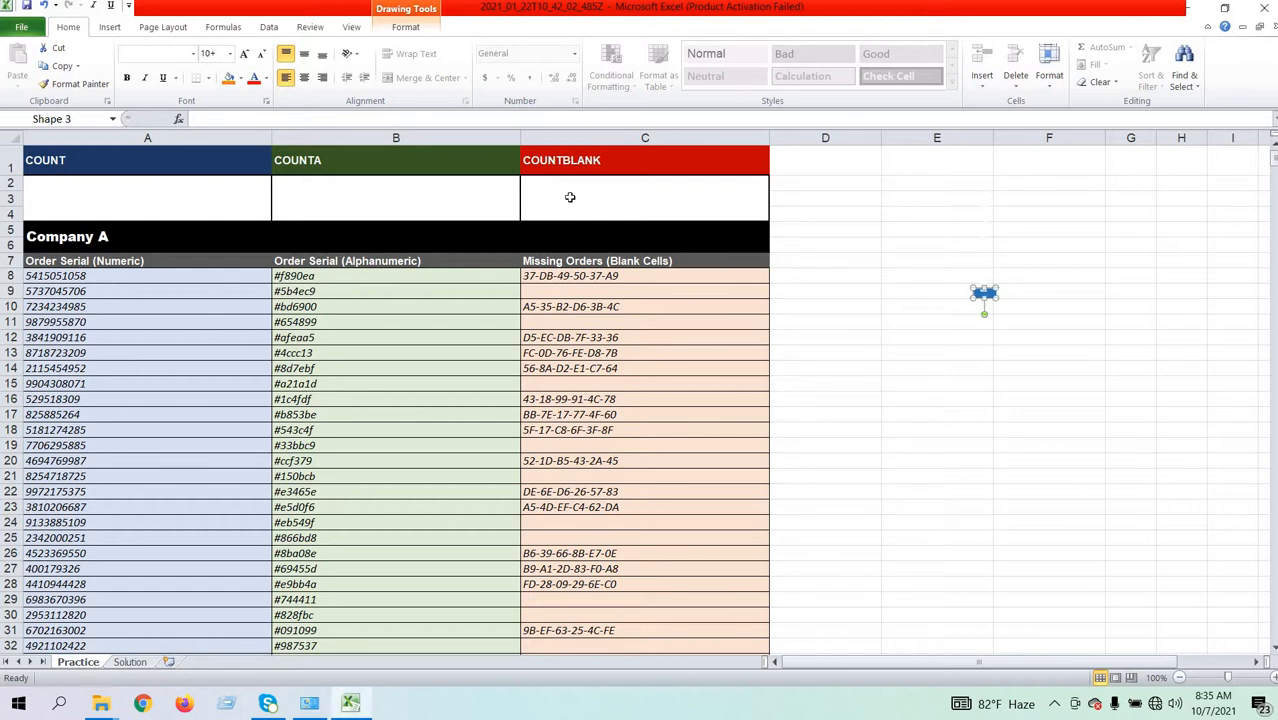
click(570, 197)
text(=)
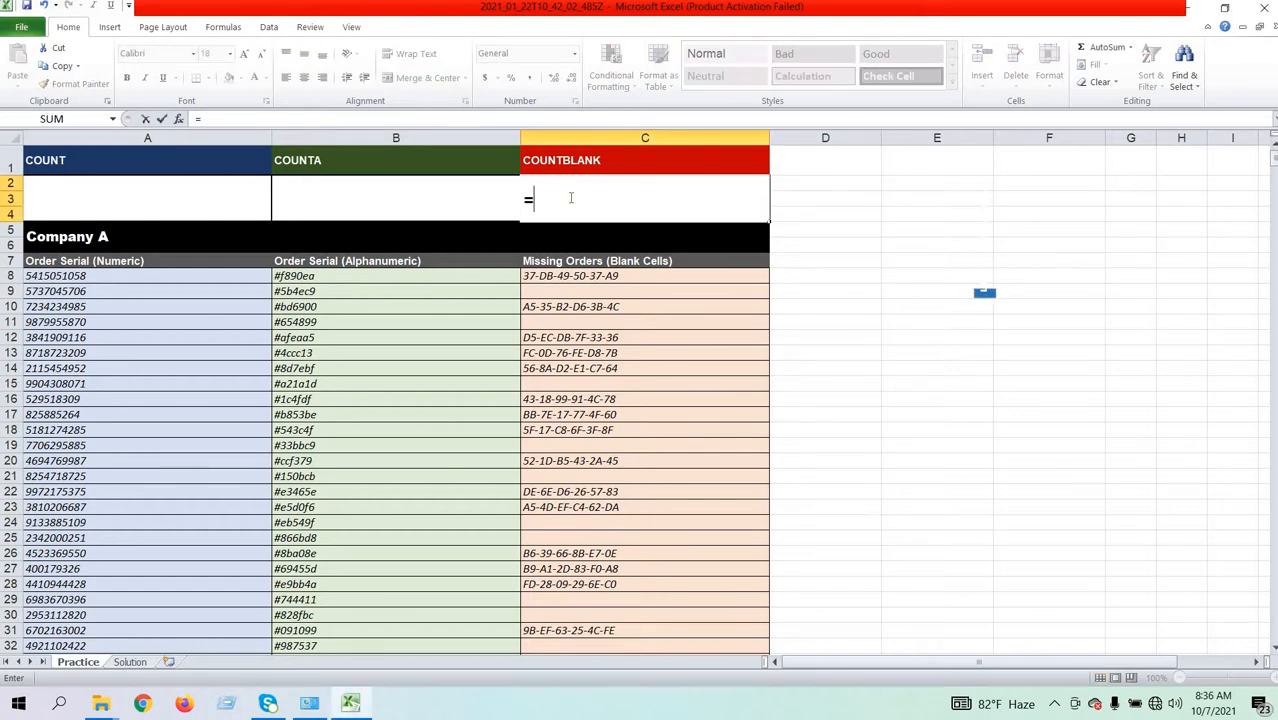
text(c)
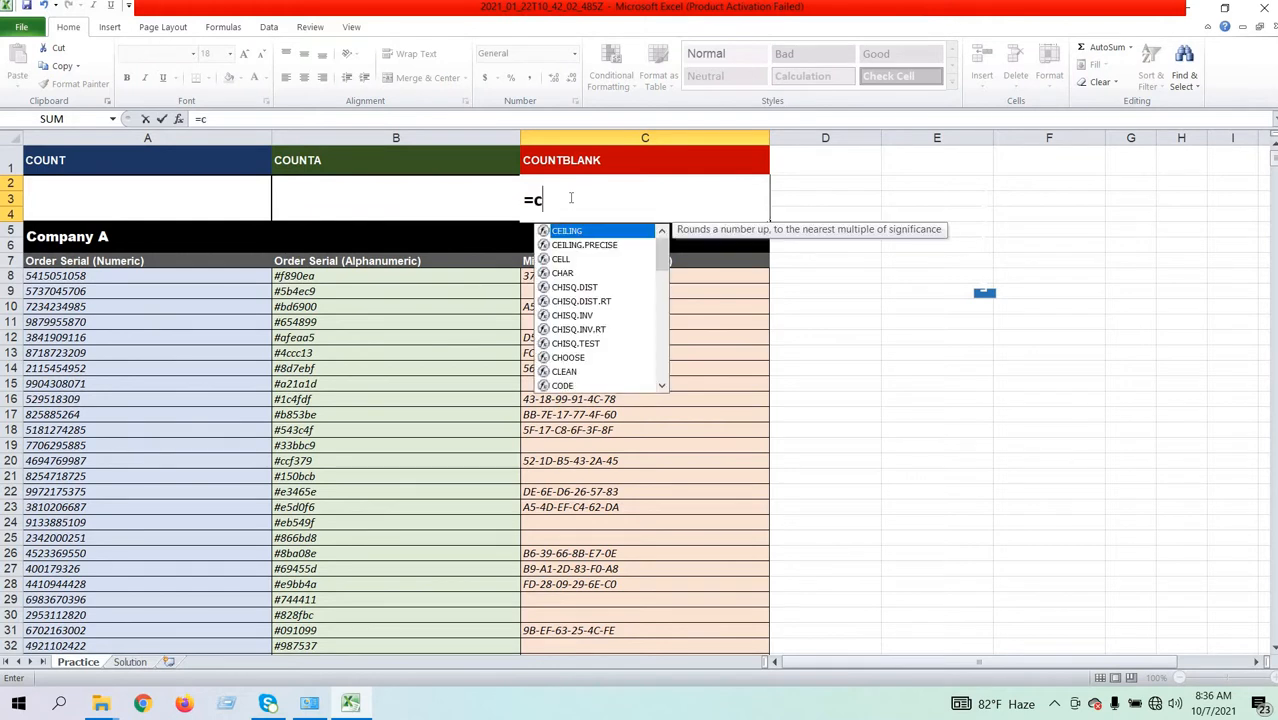
text(ou)
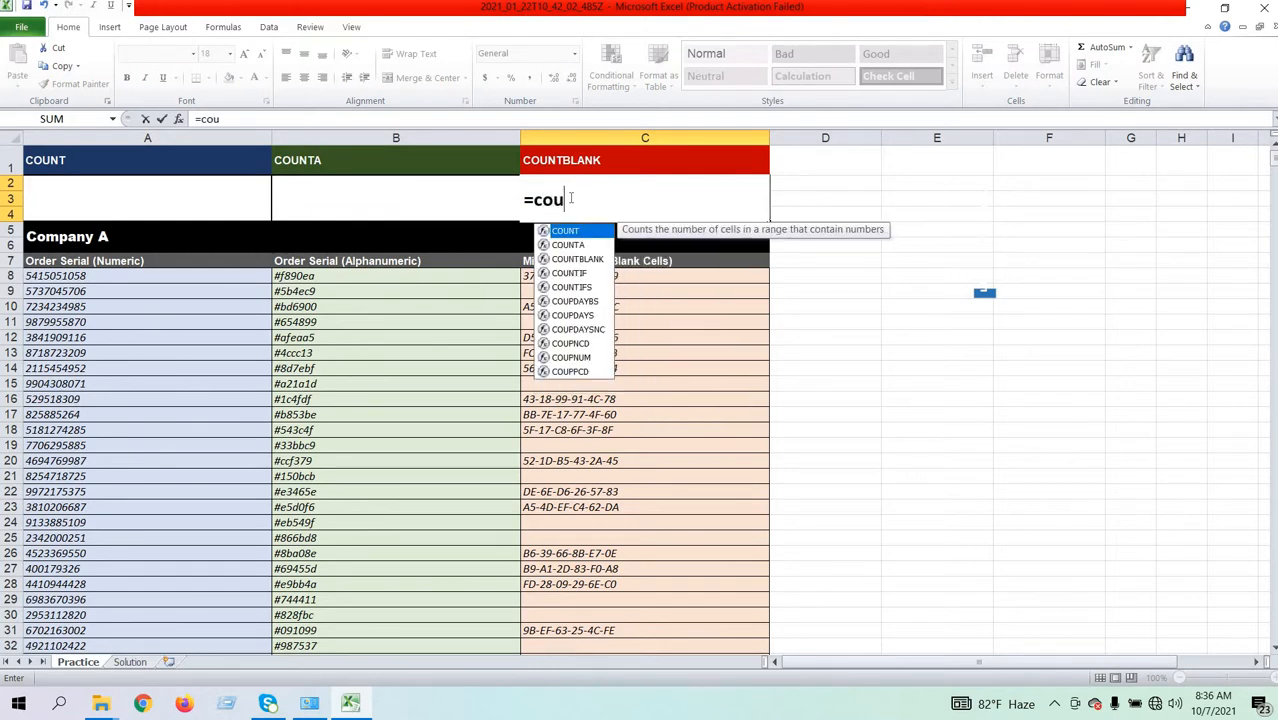
text(nter)
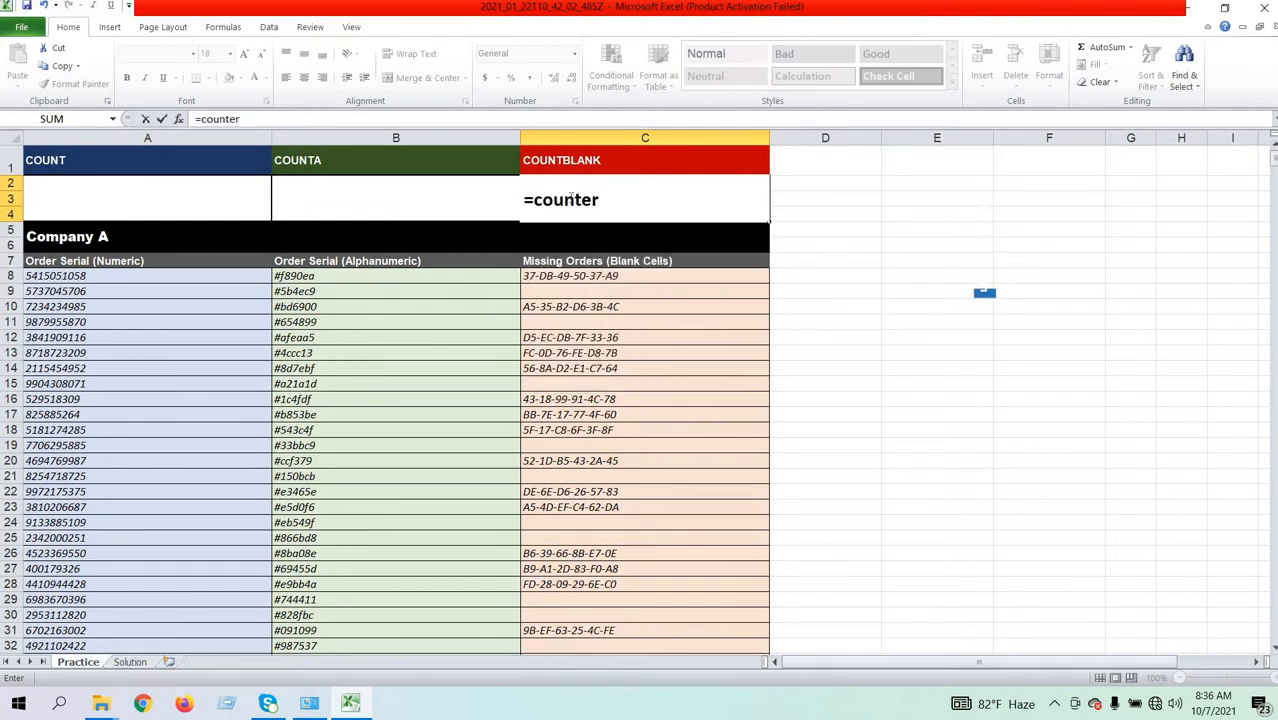
key(BackSpace)
key(BackSpace)
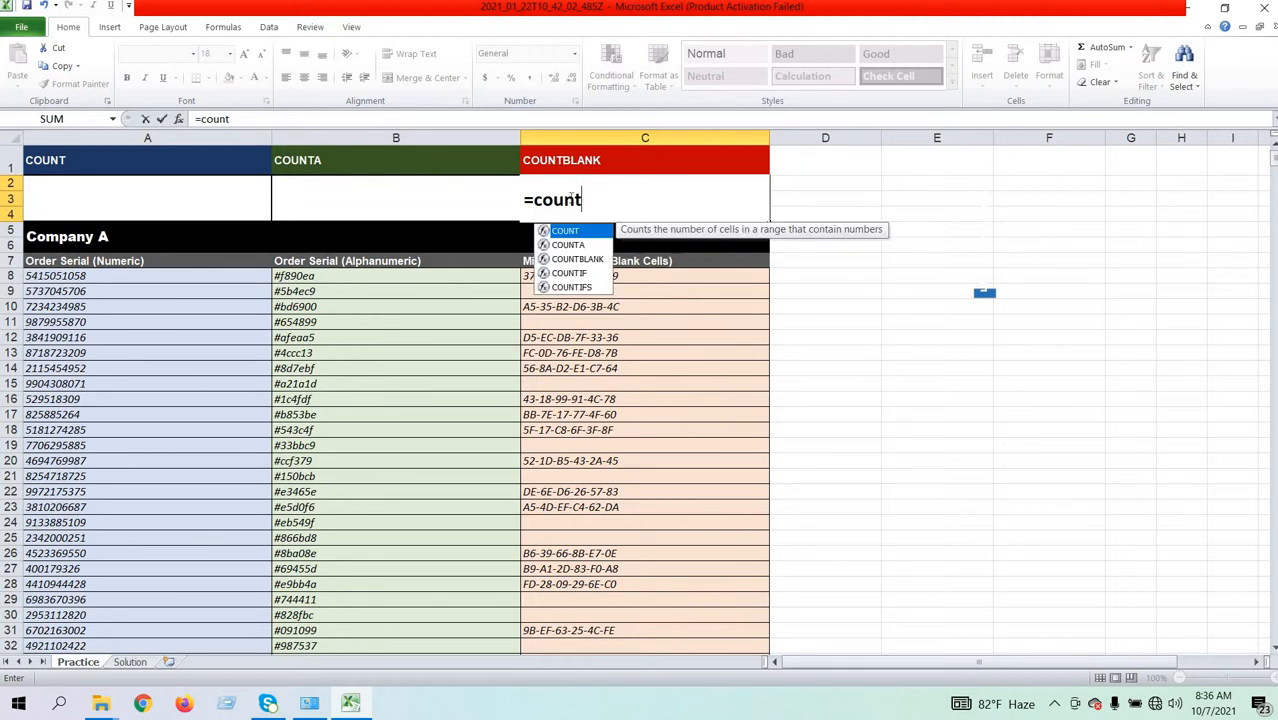
click(589, 257)
double_click(589, 257)
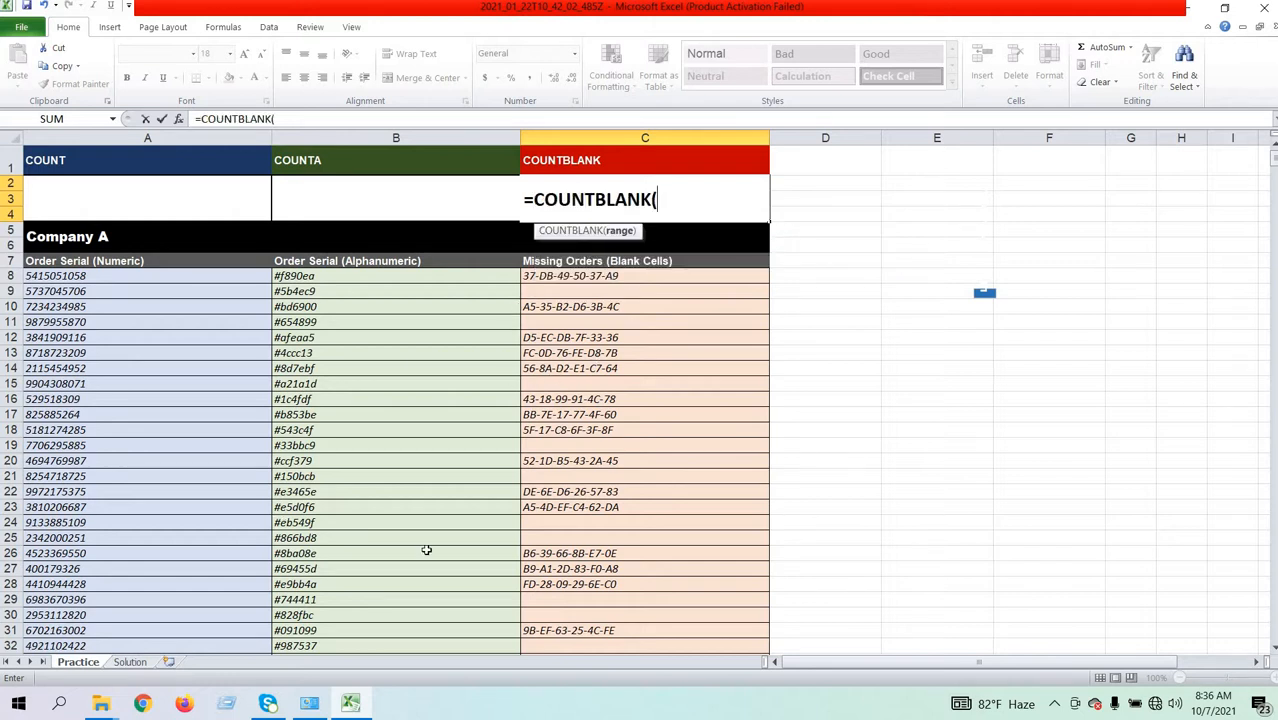
Step: Set the COUNTBLANK range to C8:C499 in the Missing Orders column and complete the formula
click(596, 276)
drag(600, 305, 562, 352)
scroll(640, 306, up, 20)
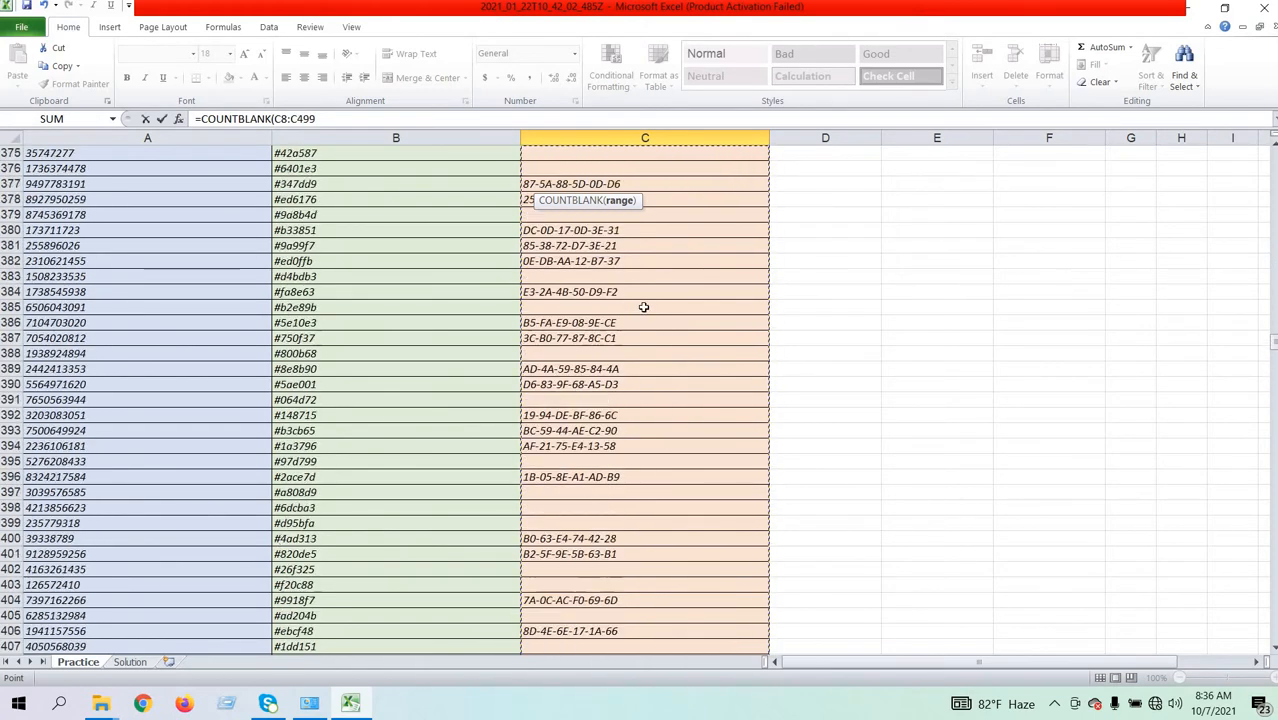
scroll(644, 306, up, 20)
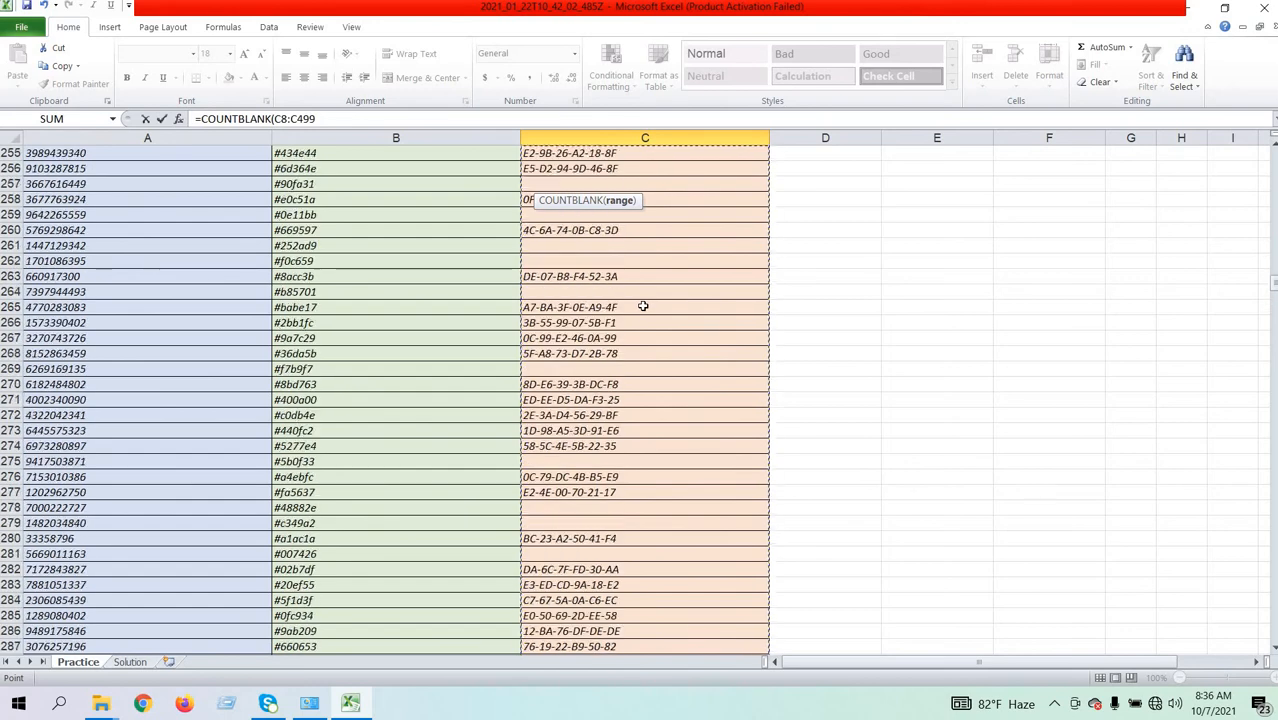
scroll(642, 306, up, 20)
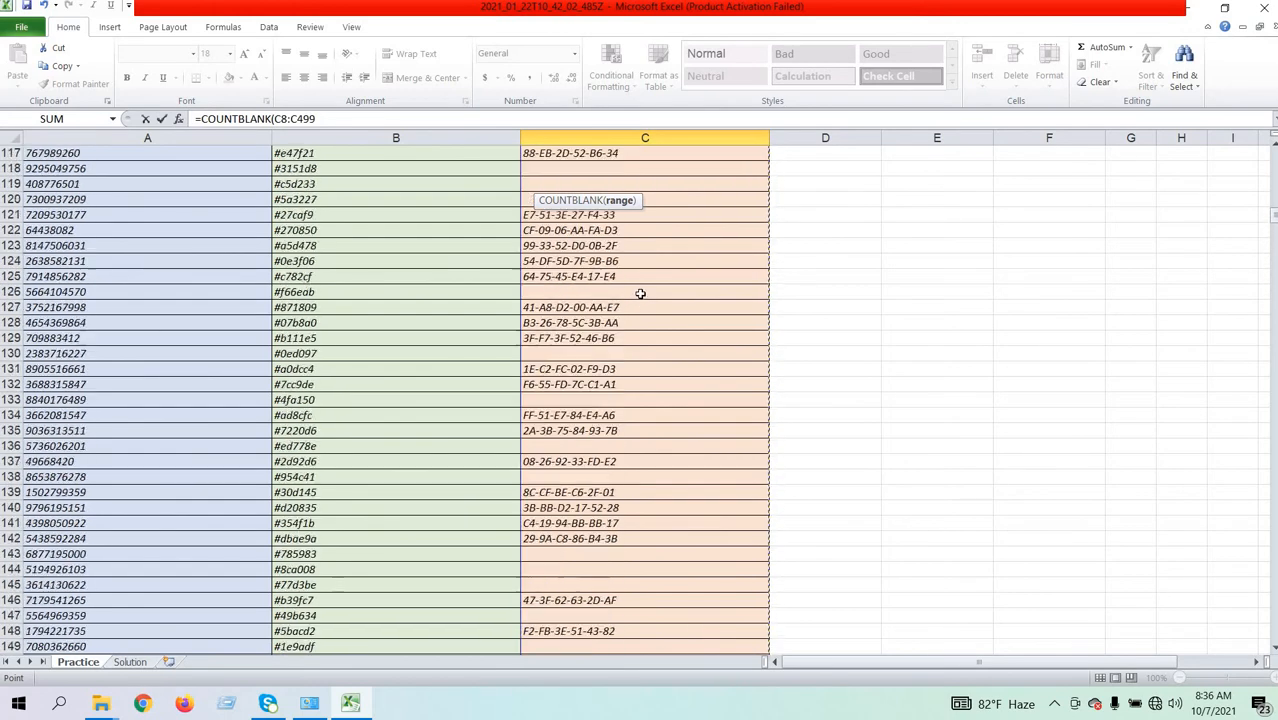
scroll(640, 289, up, 20)
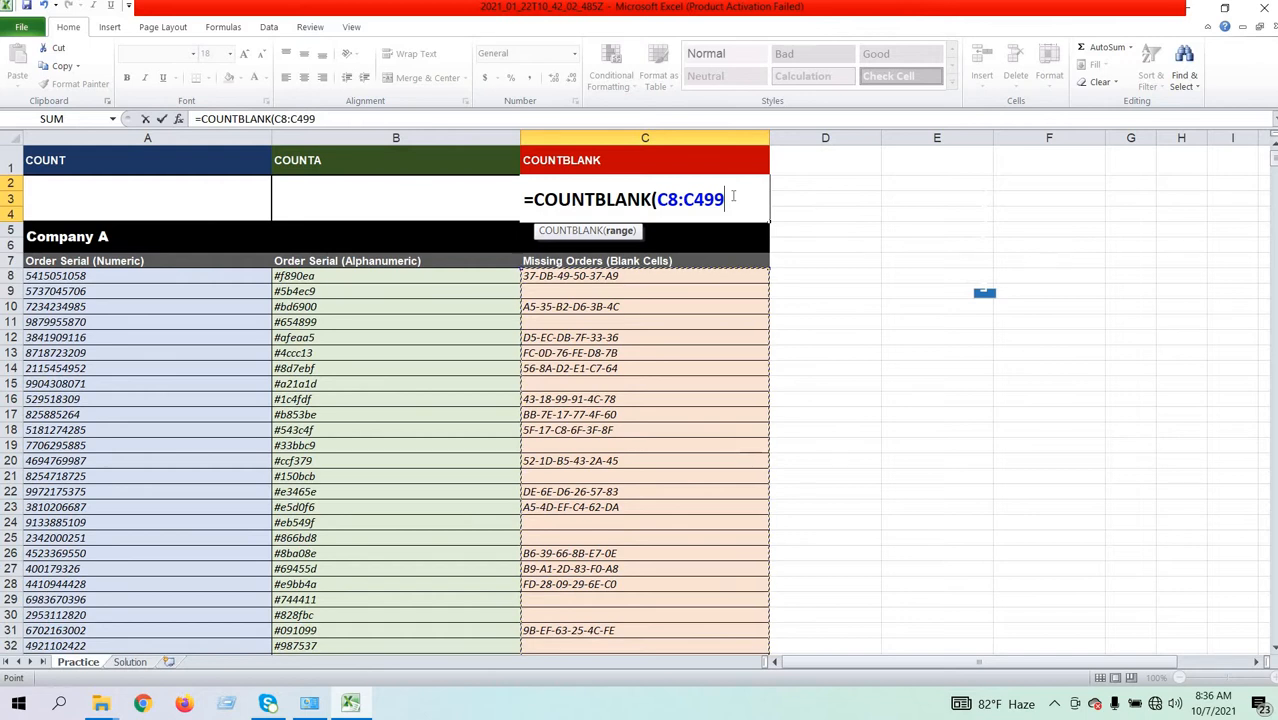
text())
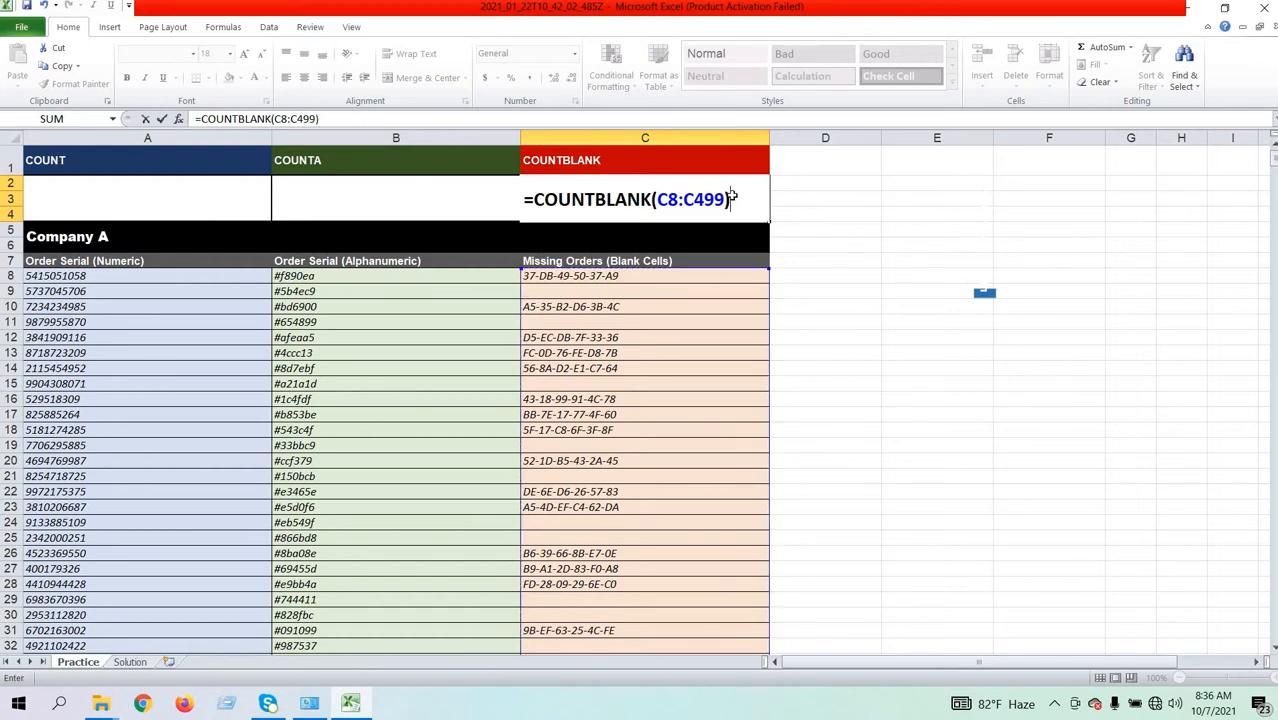
key(Return)
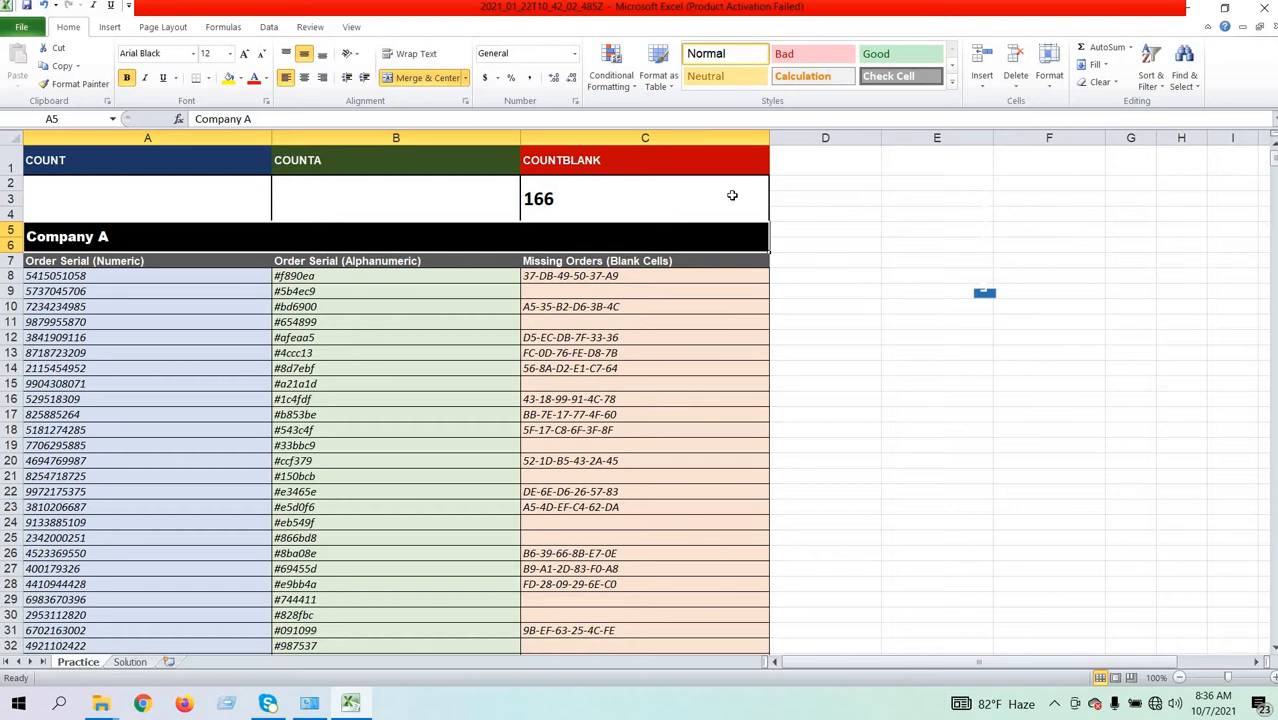
Step: Enter the formula =COUNT(A8:A82) in the merged cell A2 below the COUNT heading
click(131, 203)
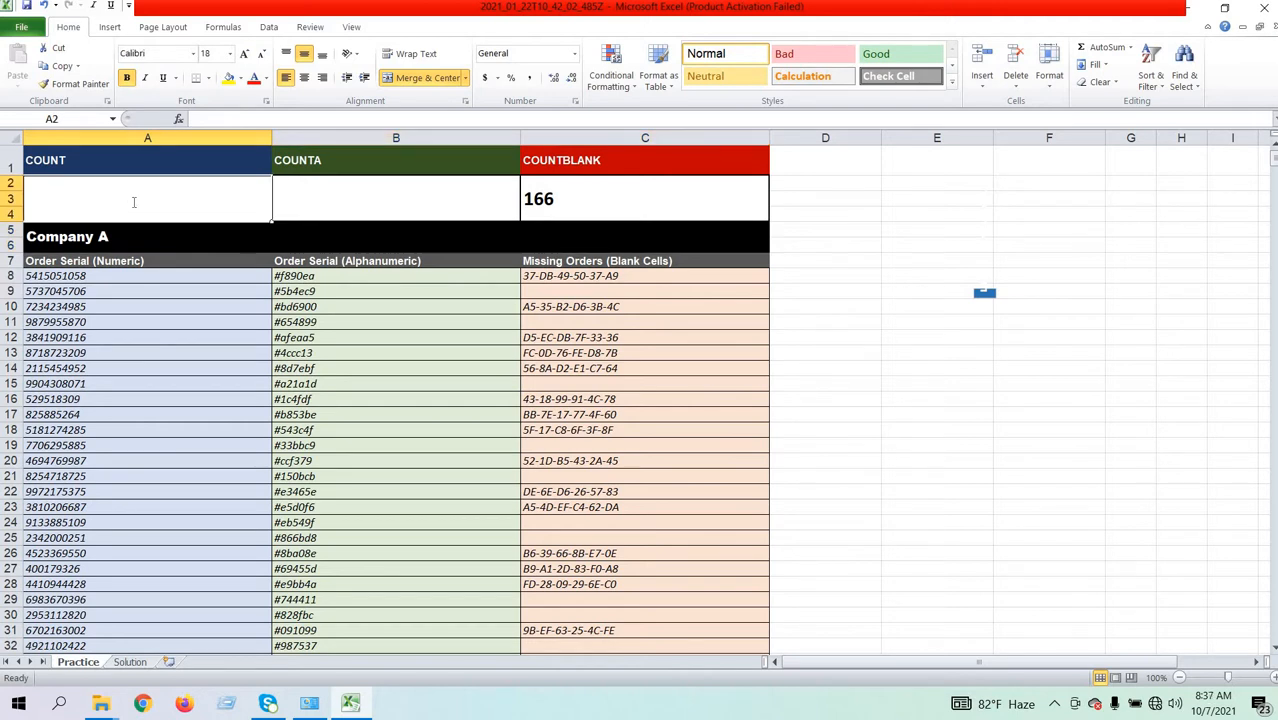
text(=coun)
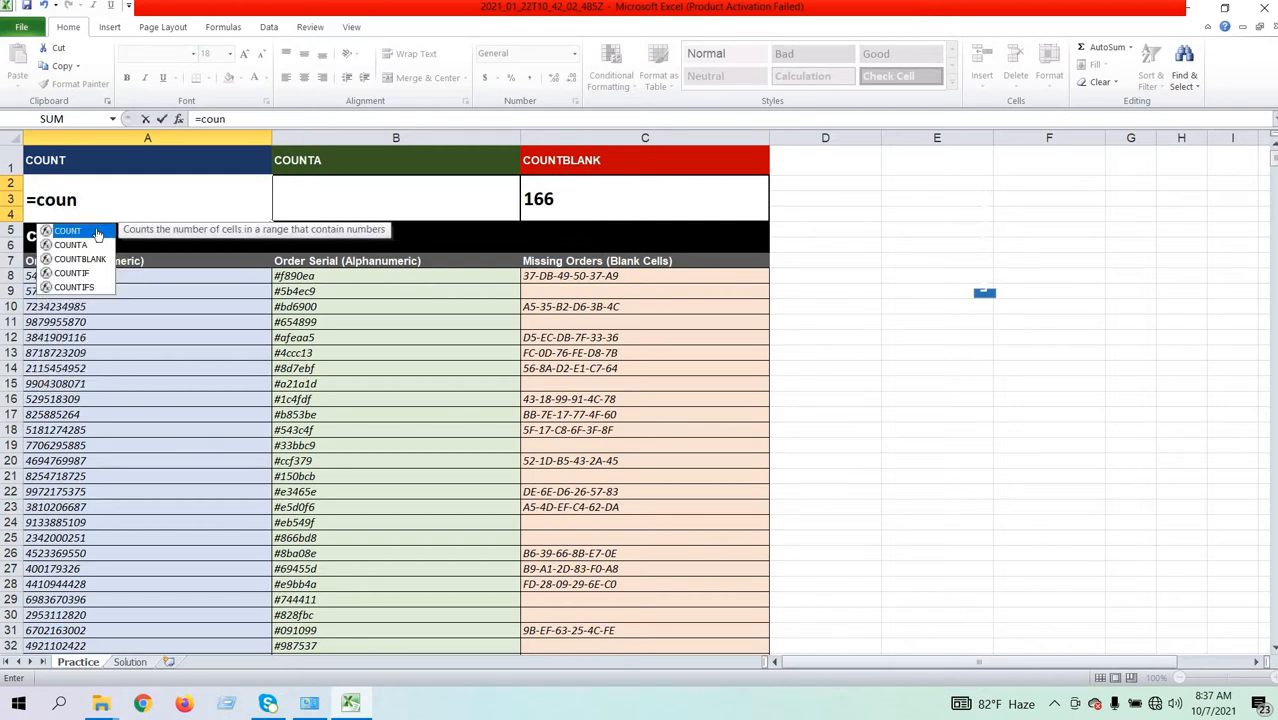
double_click(97, 232)
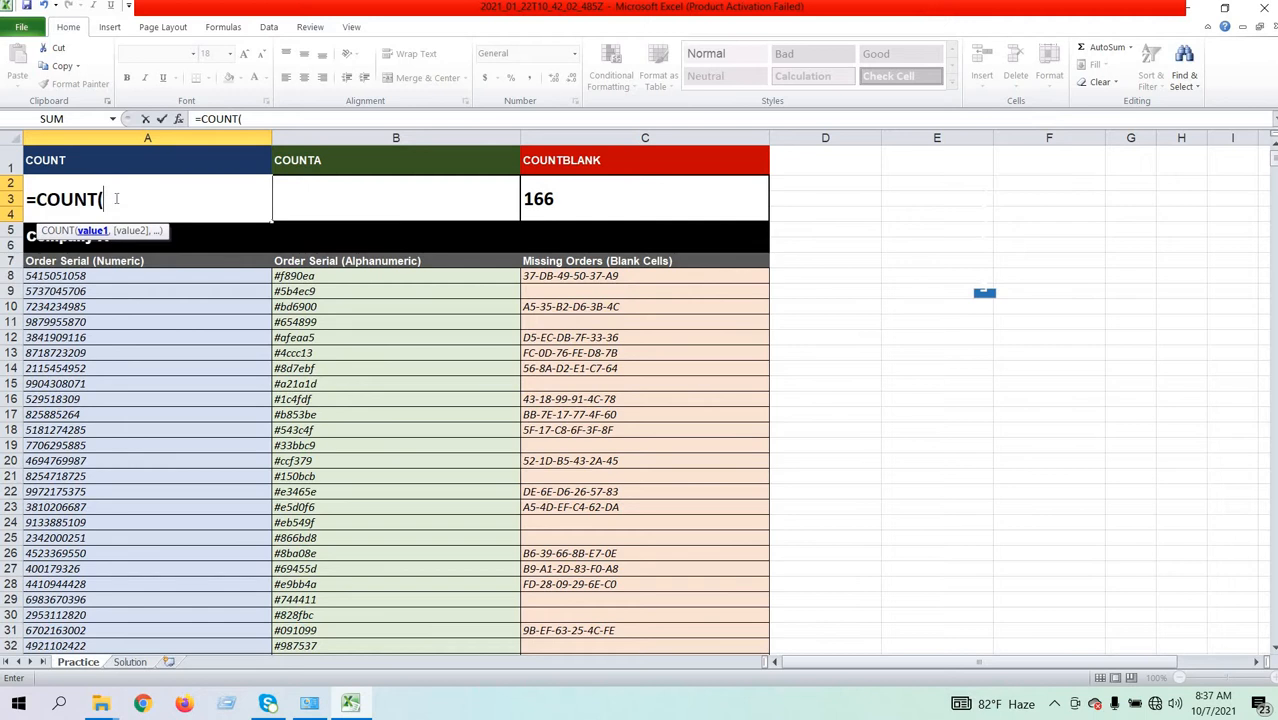
click(82, 278)
drag(72, 470, 35, 652)
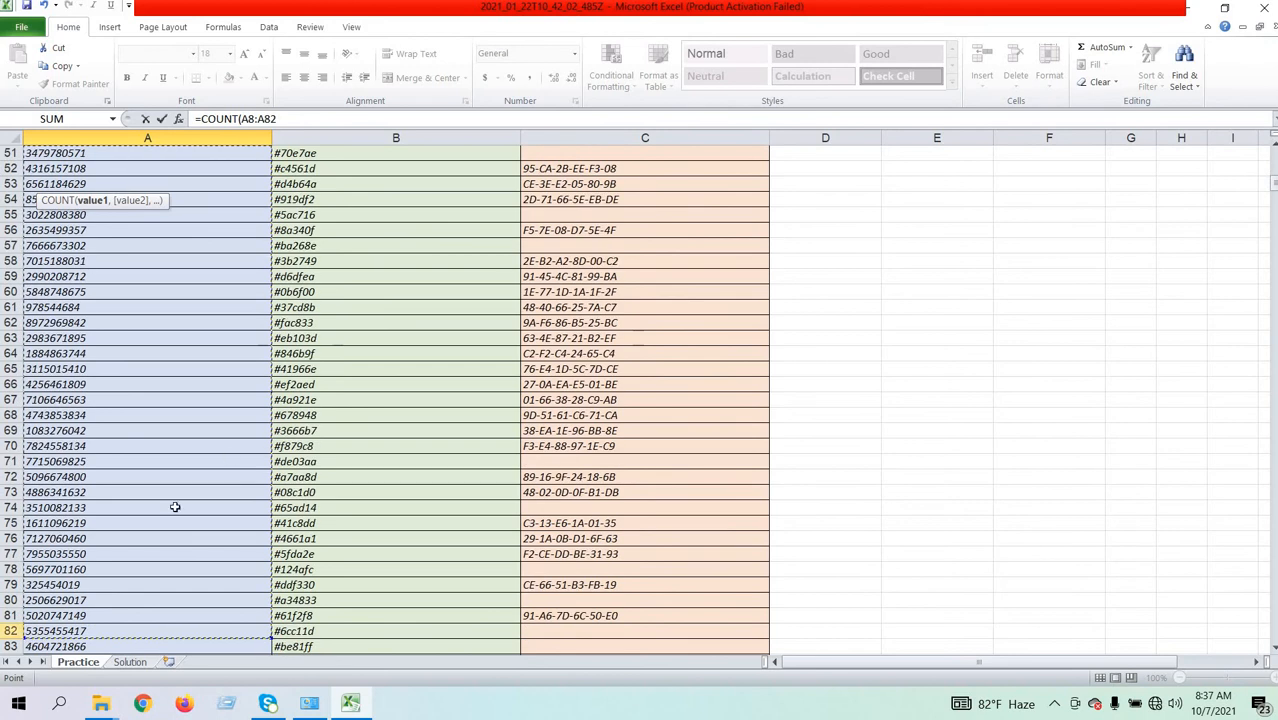
scroll(228, 368, up, 16)
scroll(200, 186, up, 1)
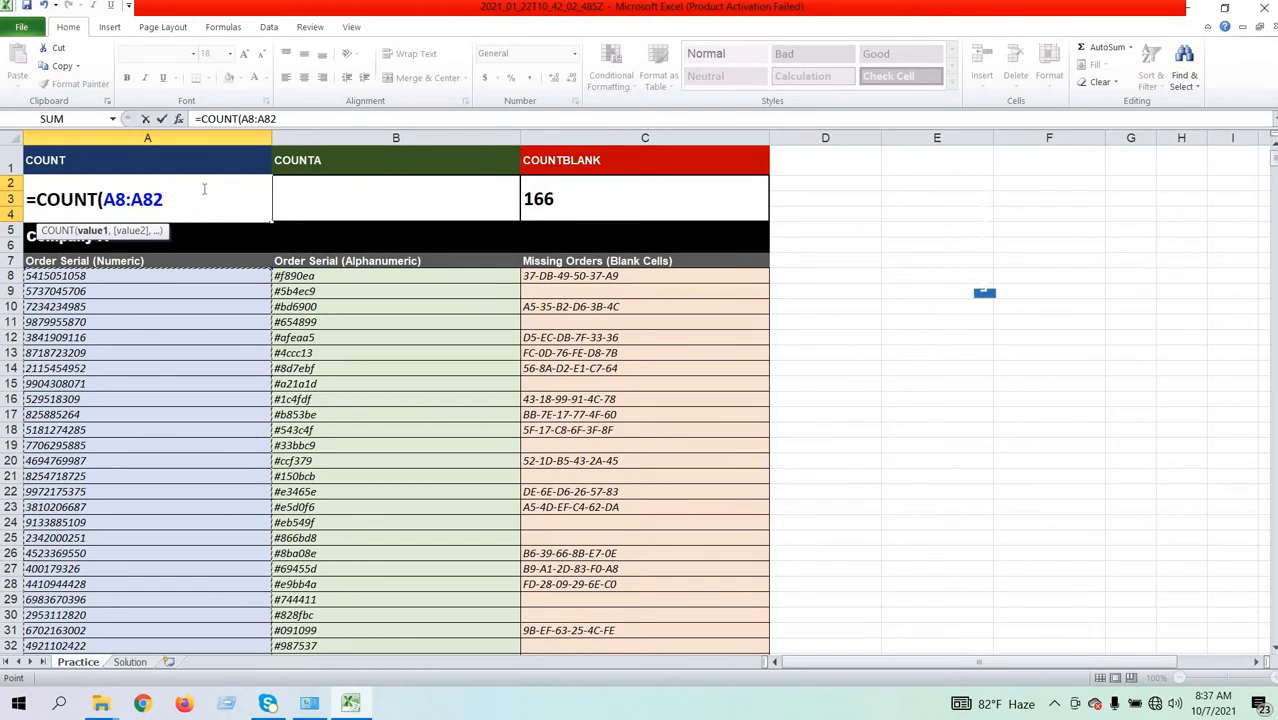
text())
key(Return)
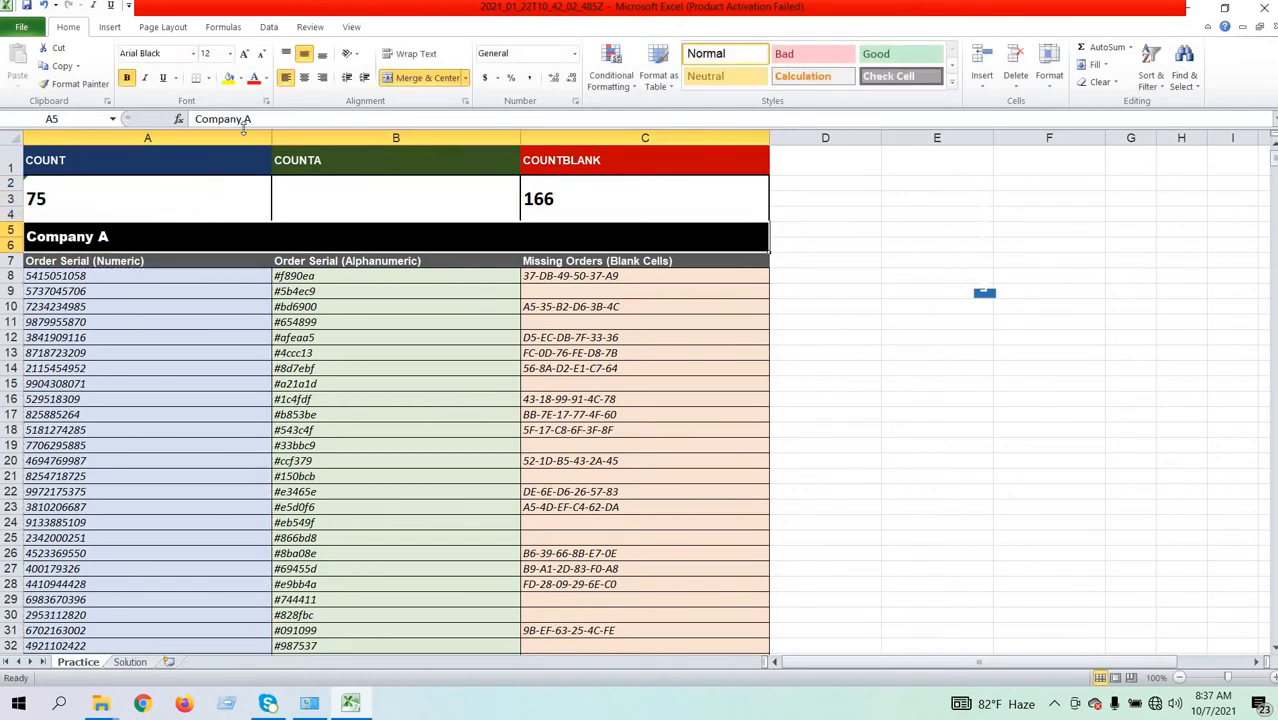
Step: Clear the numeric order serials in cells A12 and A13 to test the COUNT formula
click(117, 336)
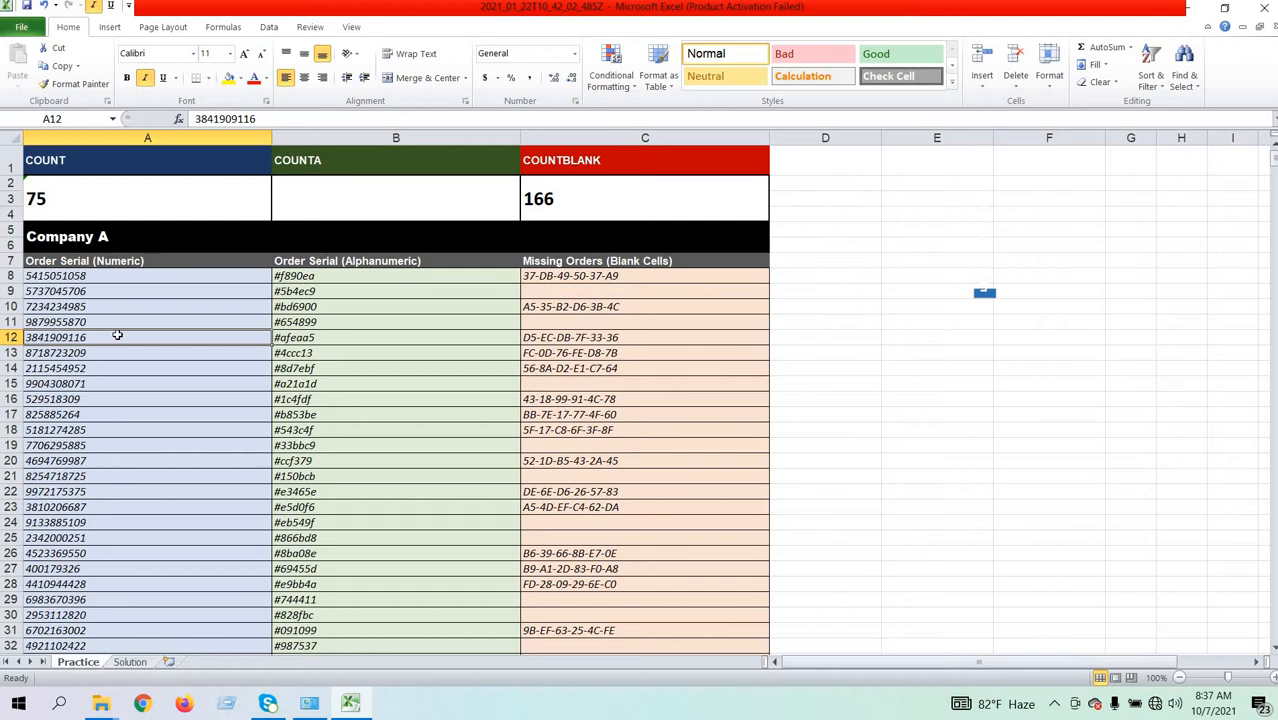
key(Delete)
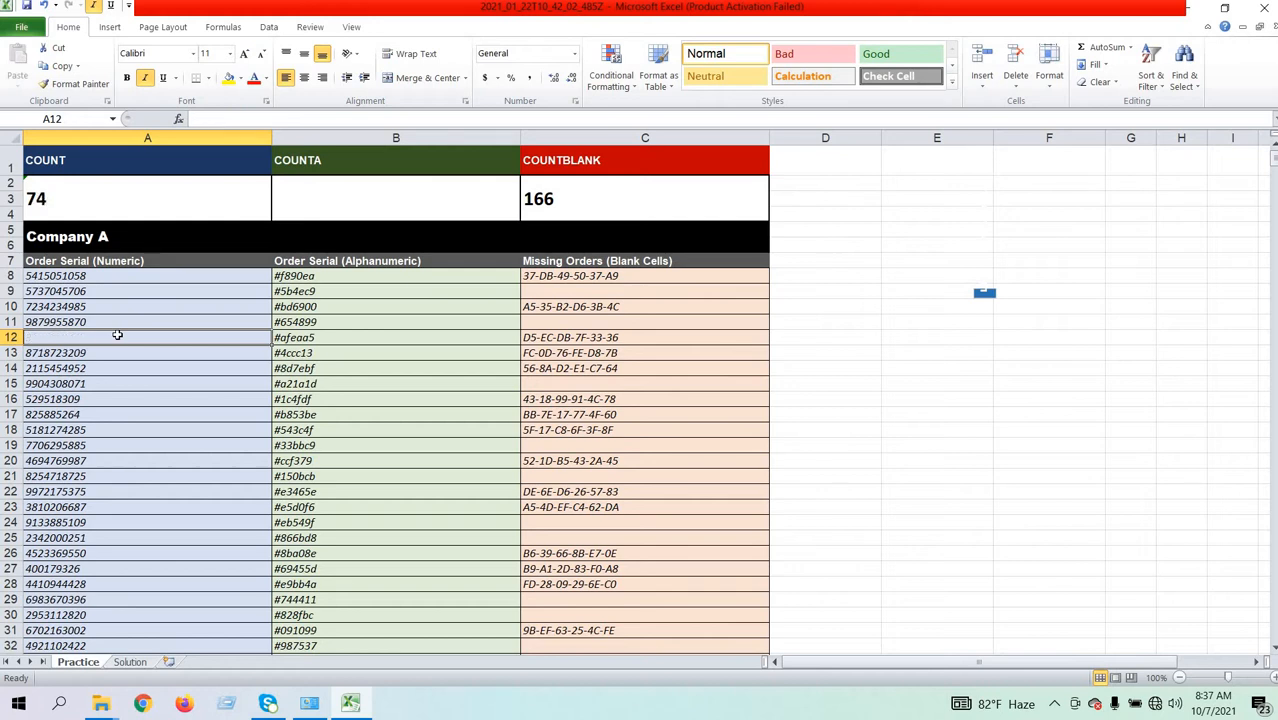
click(100, 358)
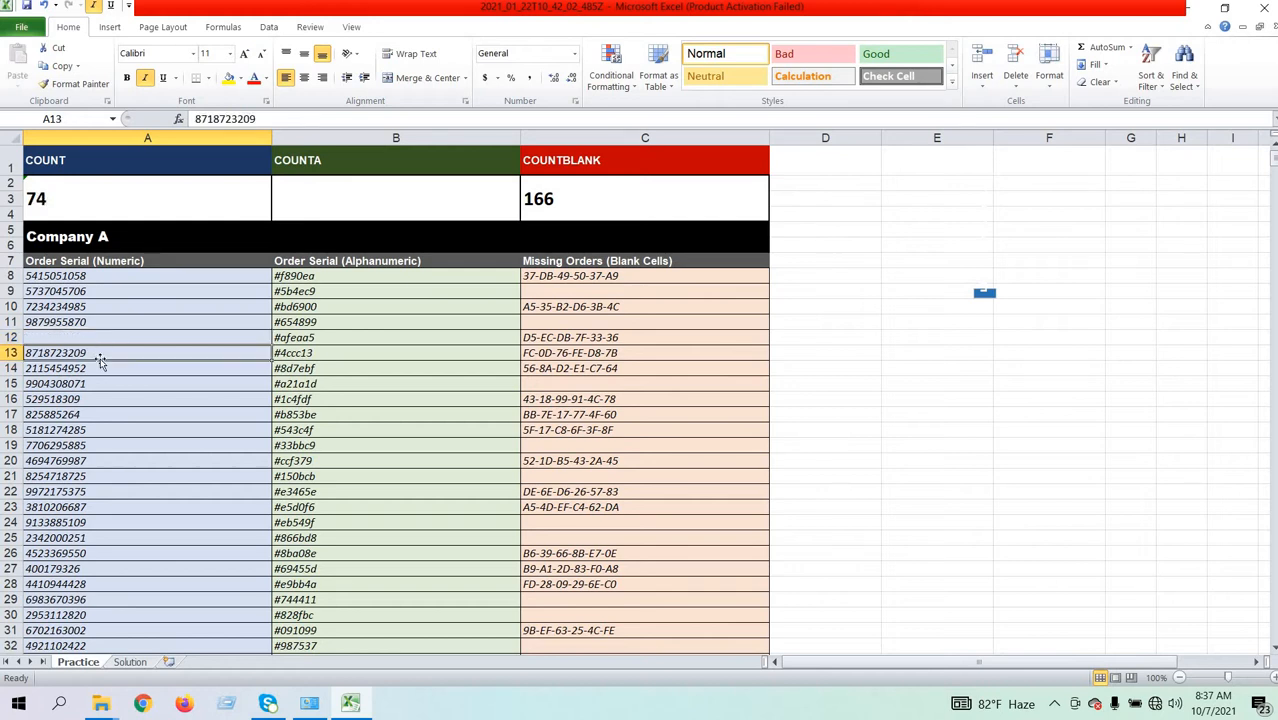
key(Delete)
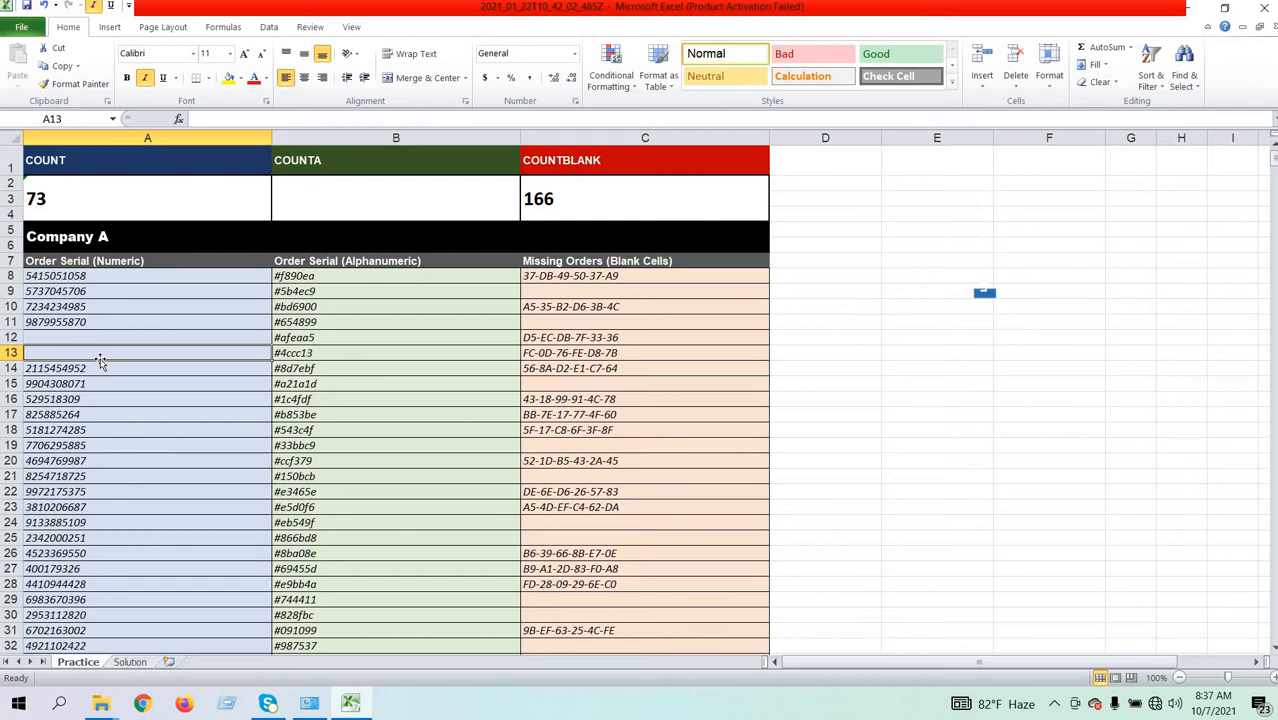
Step: Undo both deletions in the numeric order serial column
key(ctrl+z)
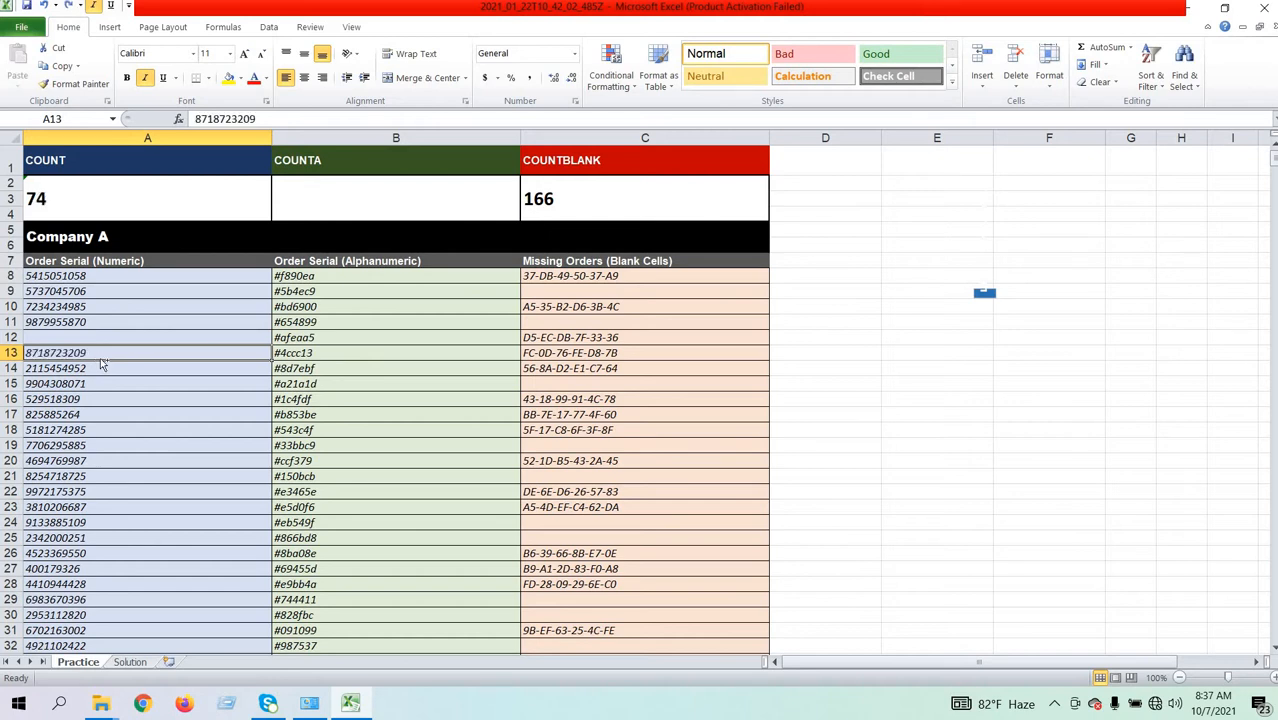
key(ctrl+z)
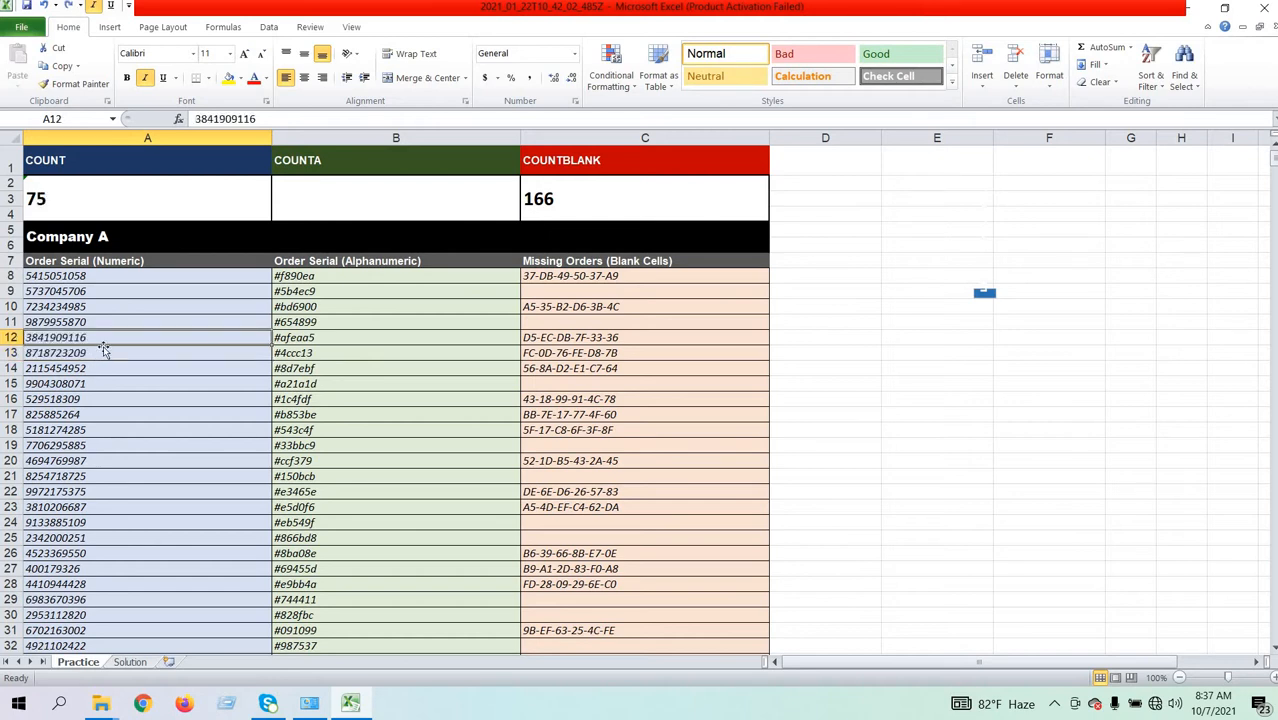
key(ctrl+Up)
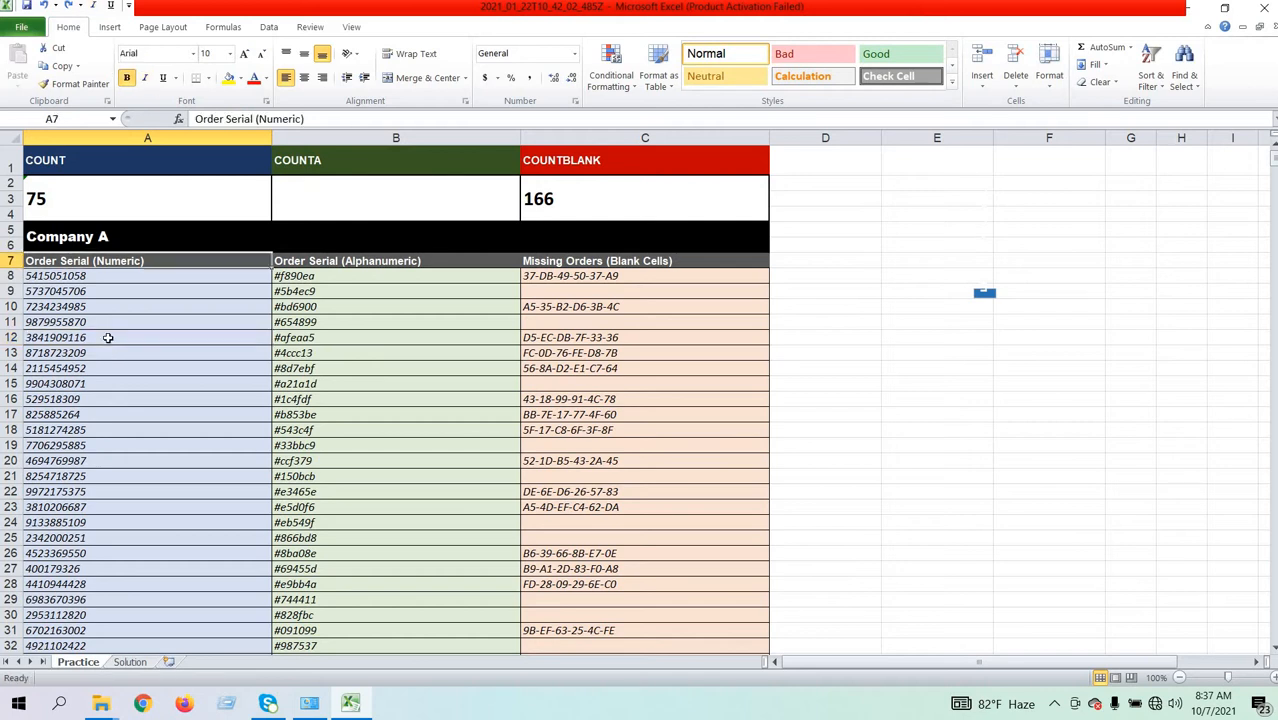
Step: Try appending the letters "aesdsd" to the numeric order serial in cell A12, and erase them again
double_click(109, 337)
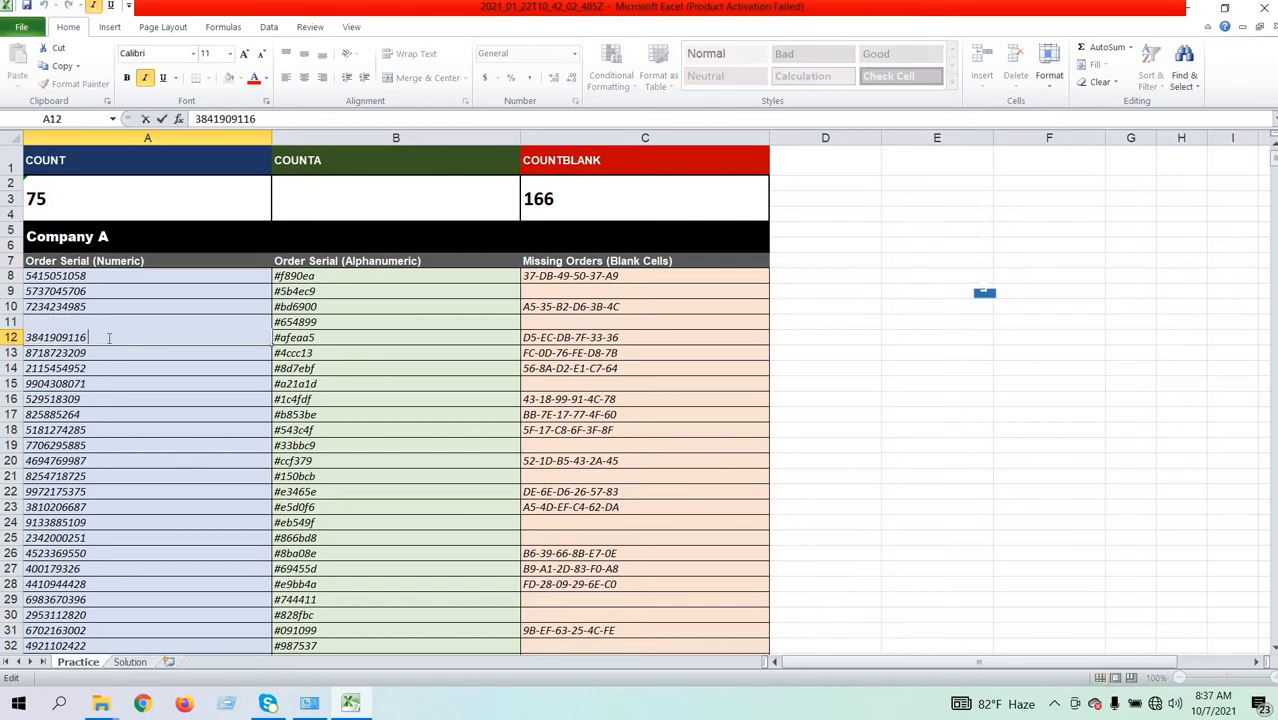
text(aesdsd)
key(BackSpace)
key(BackSpace)
key(BackSpace)
key(BackSpace)
key(BackSpace)
key(BackSpace)
click(922, 411)
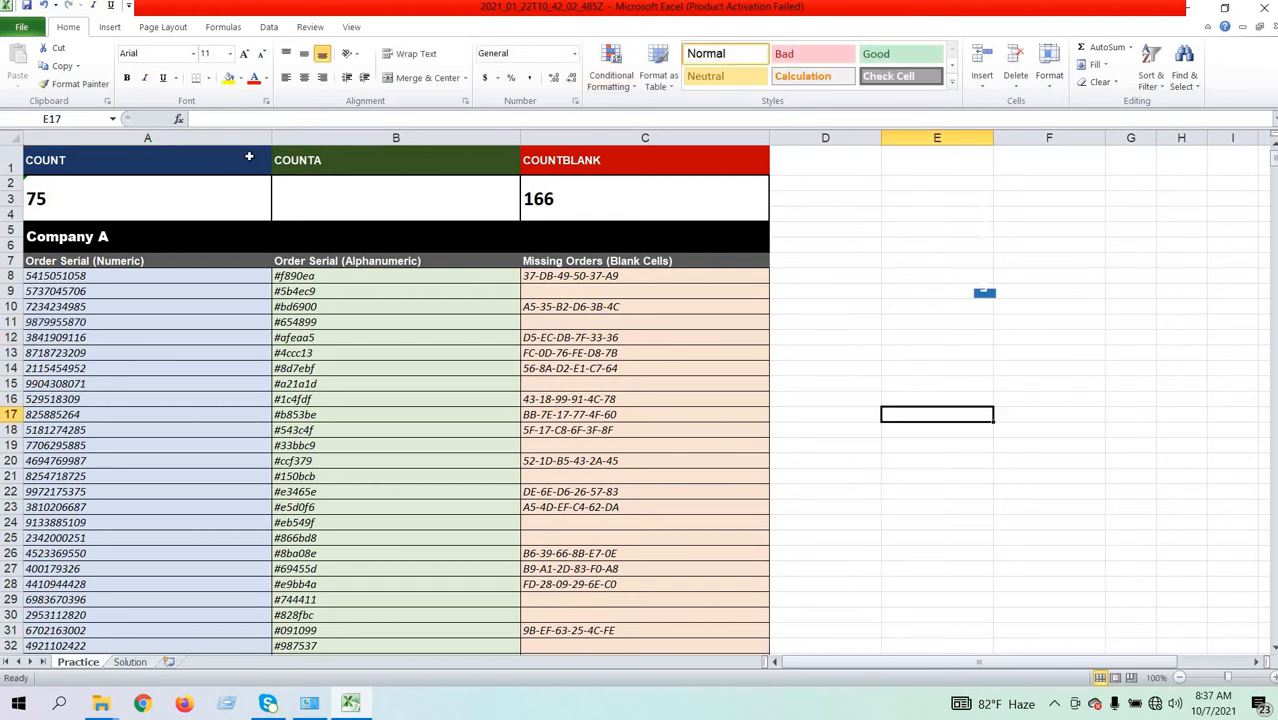
Step: Enter the formula =COUNTA(B8:B45) in the merged cell B2 below the COUNTA heading
click(344, 202)
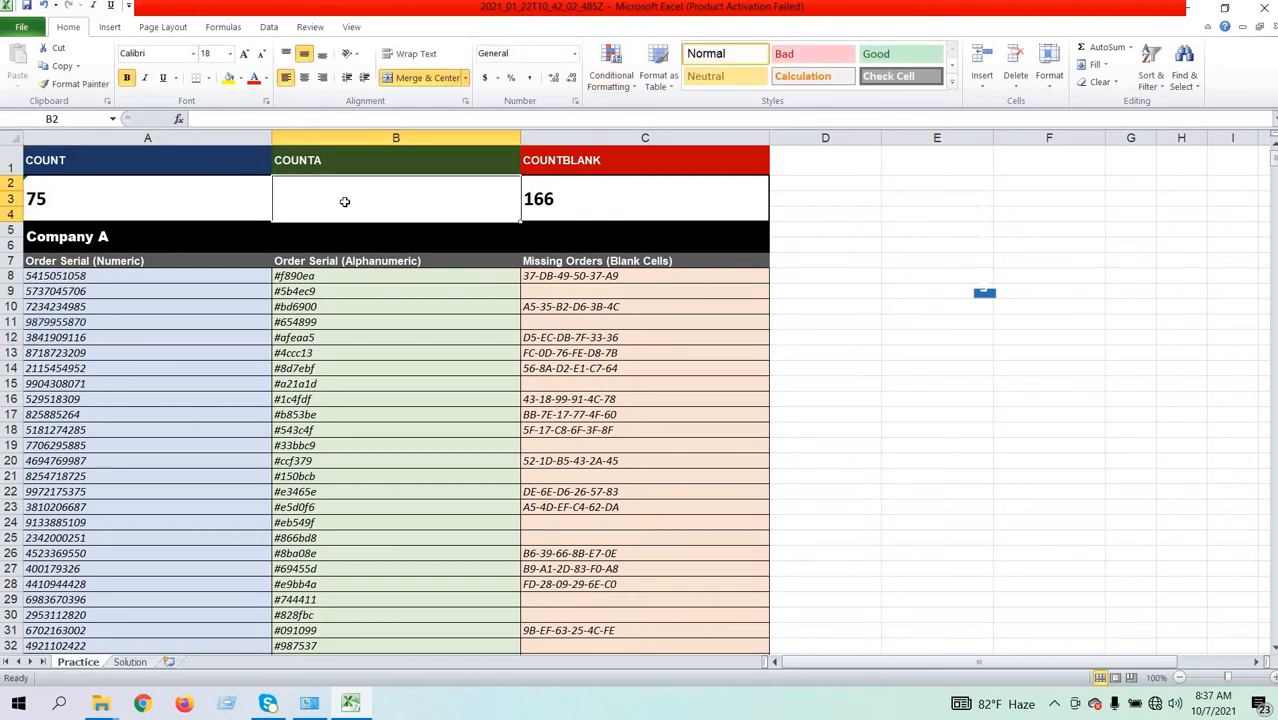
text(=)
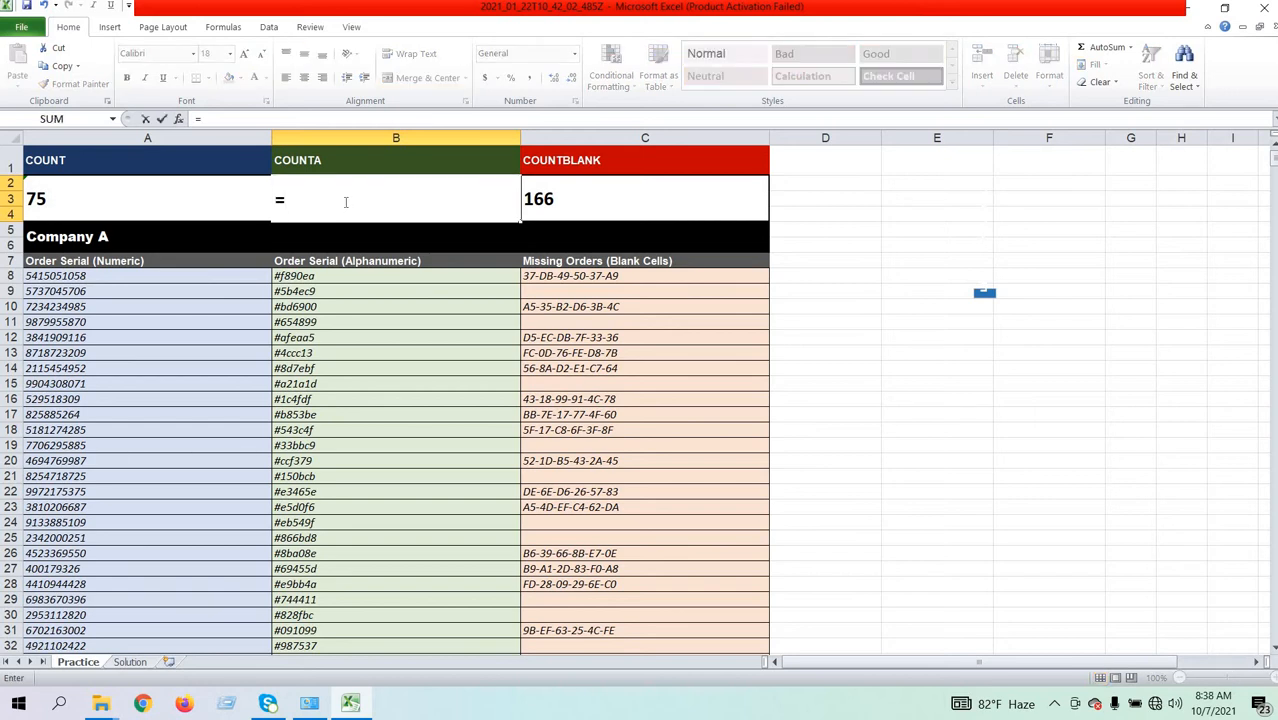
text(coun)
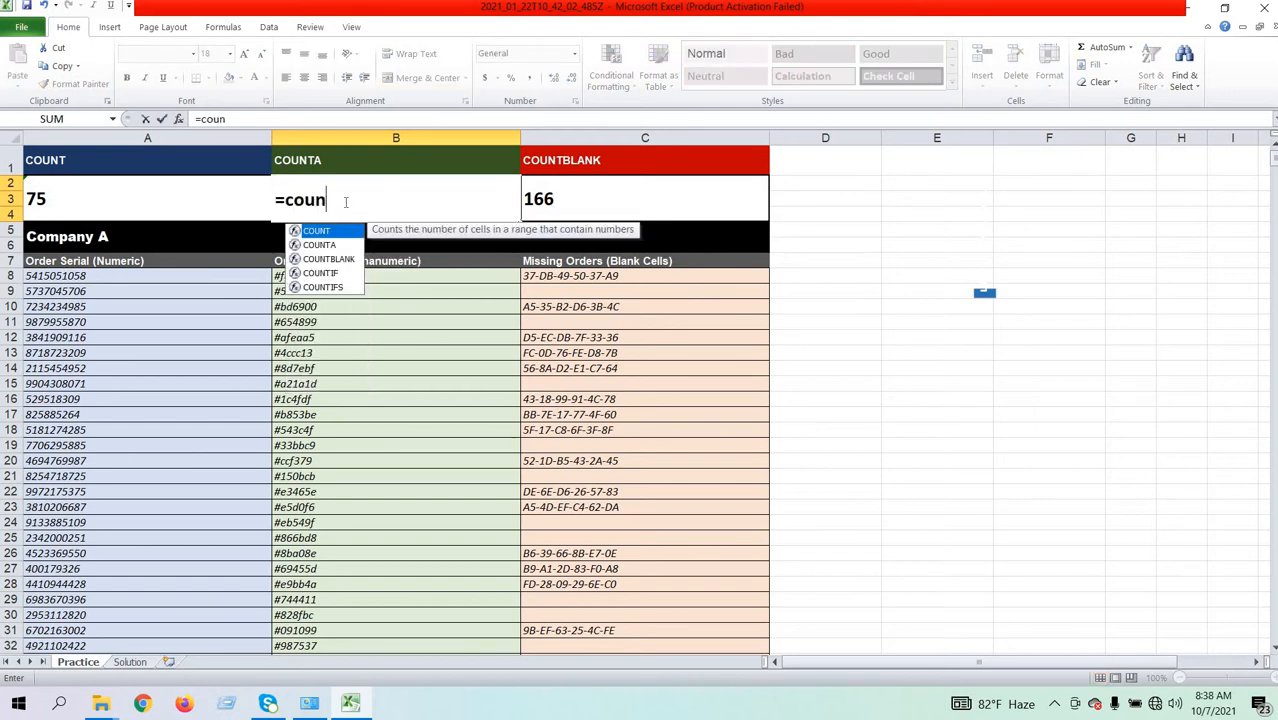
double_click(320, 245)
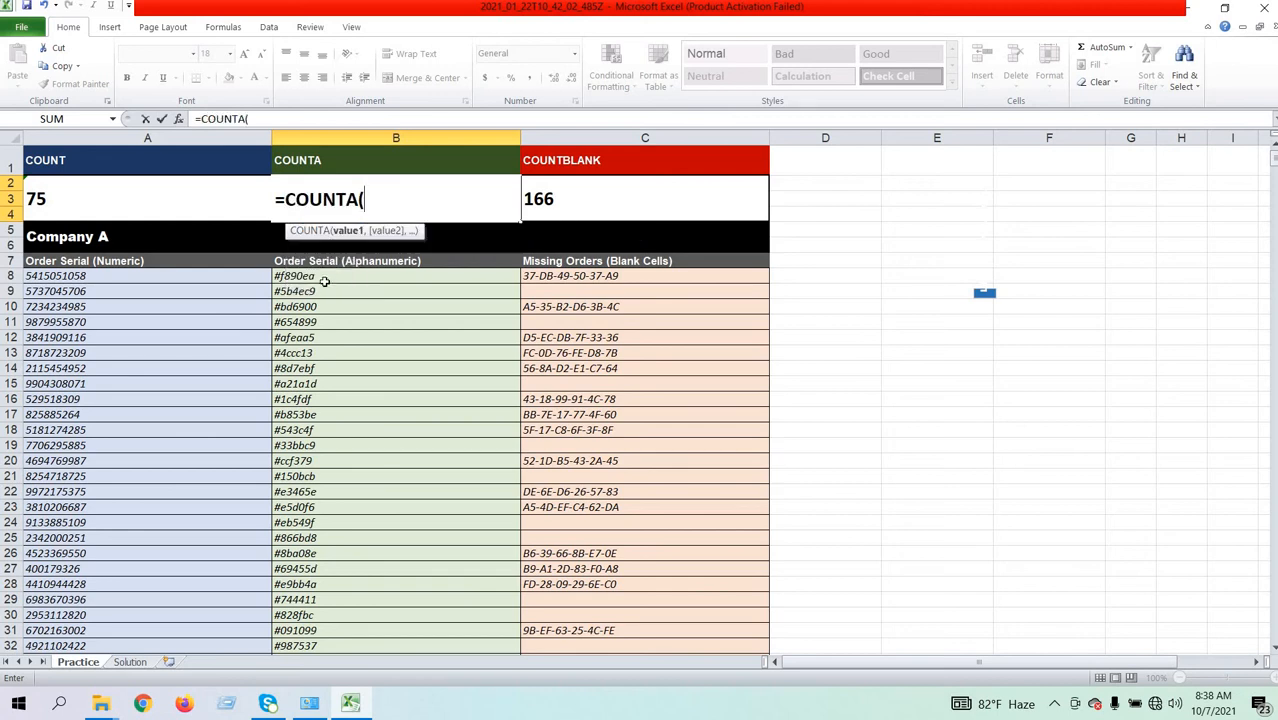
drag(322, 280, 320, 663)
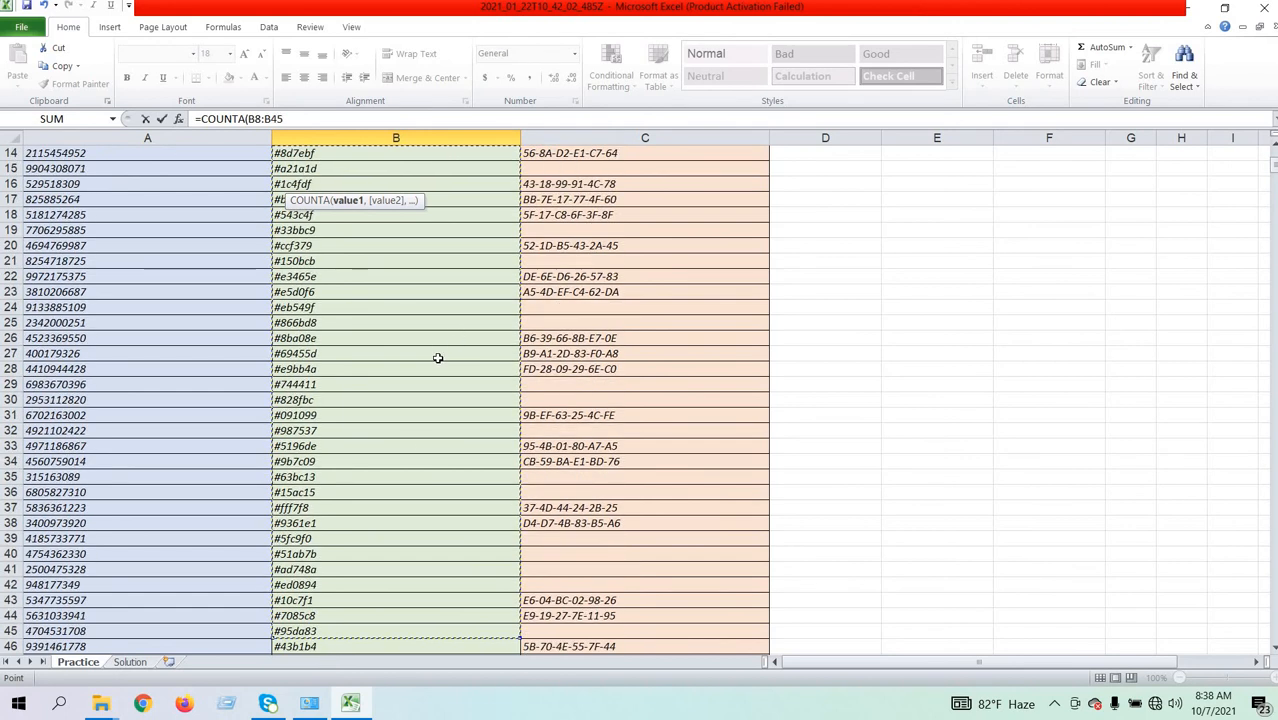
scroll(436, 357, up, 5)
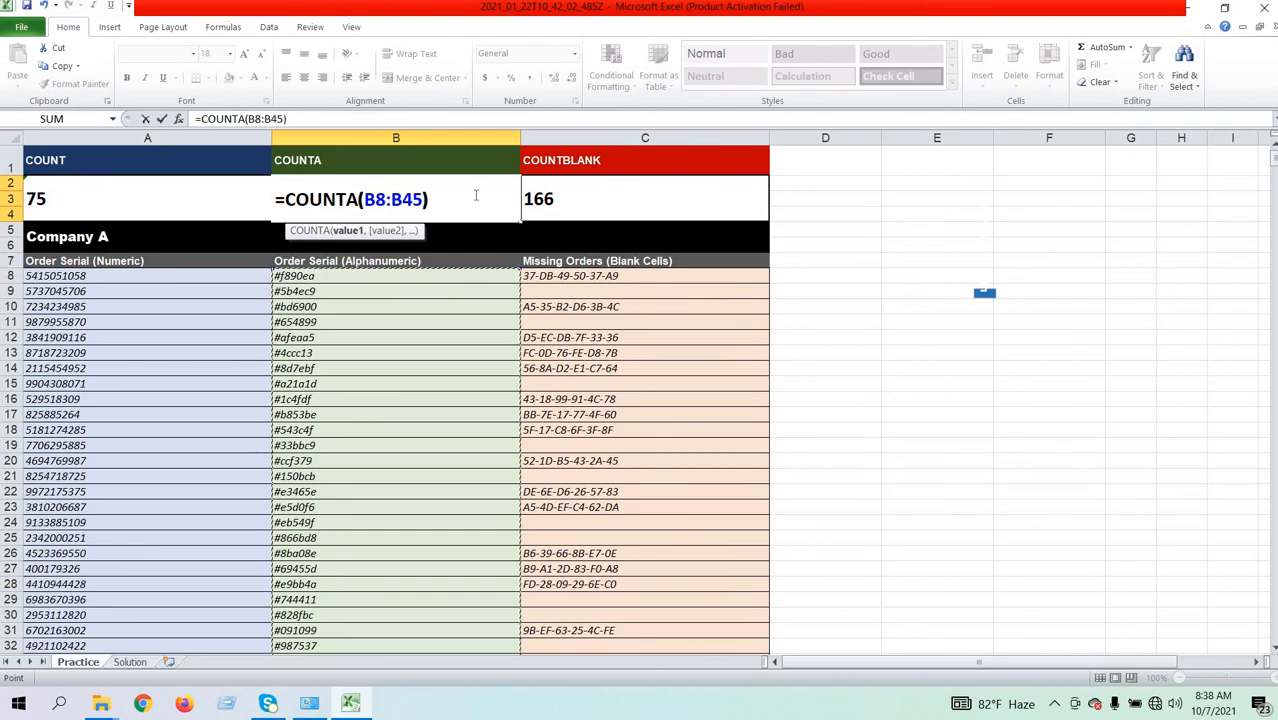
text())
key(Return)
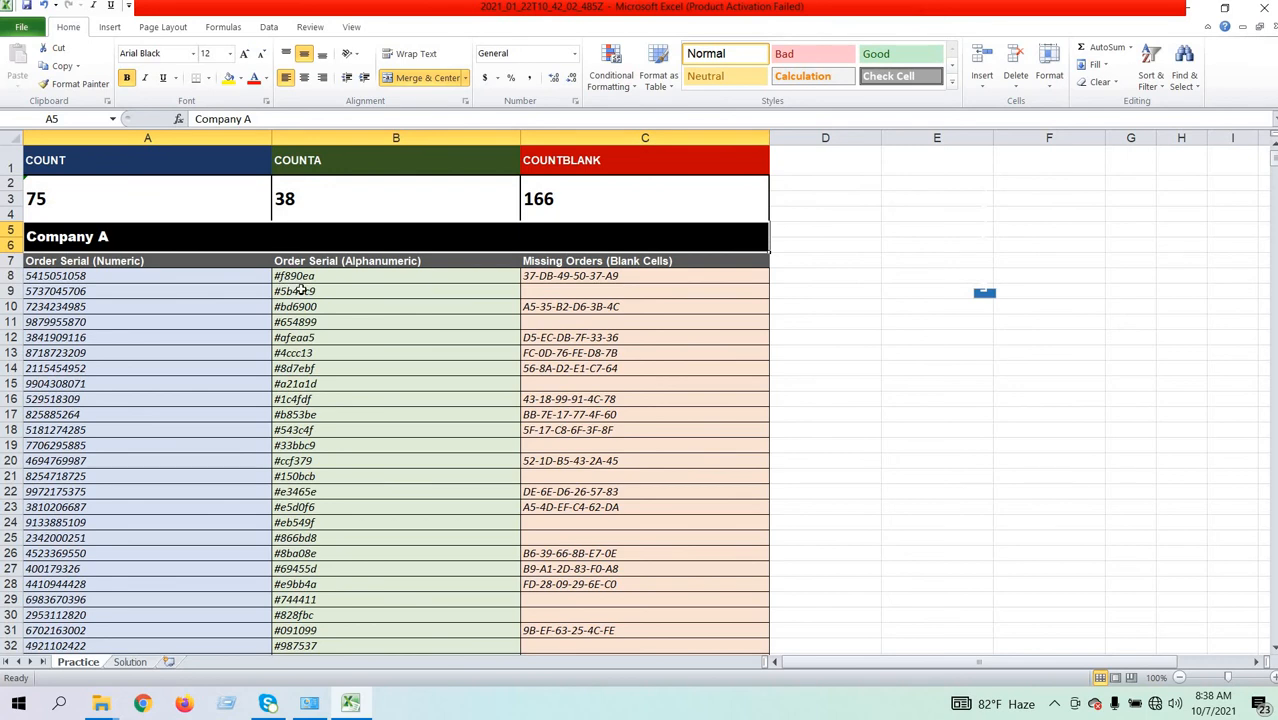
Step: Overwrite the alphanumeric order serial in cell B10 with "saddsdsdfdfdf" after undoing a trial deletion
click(328, 308)
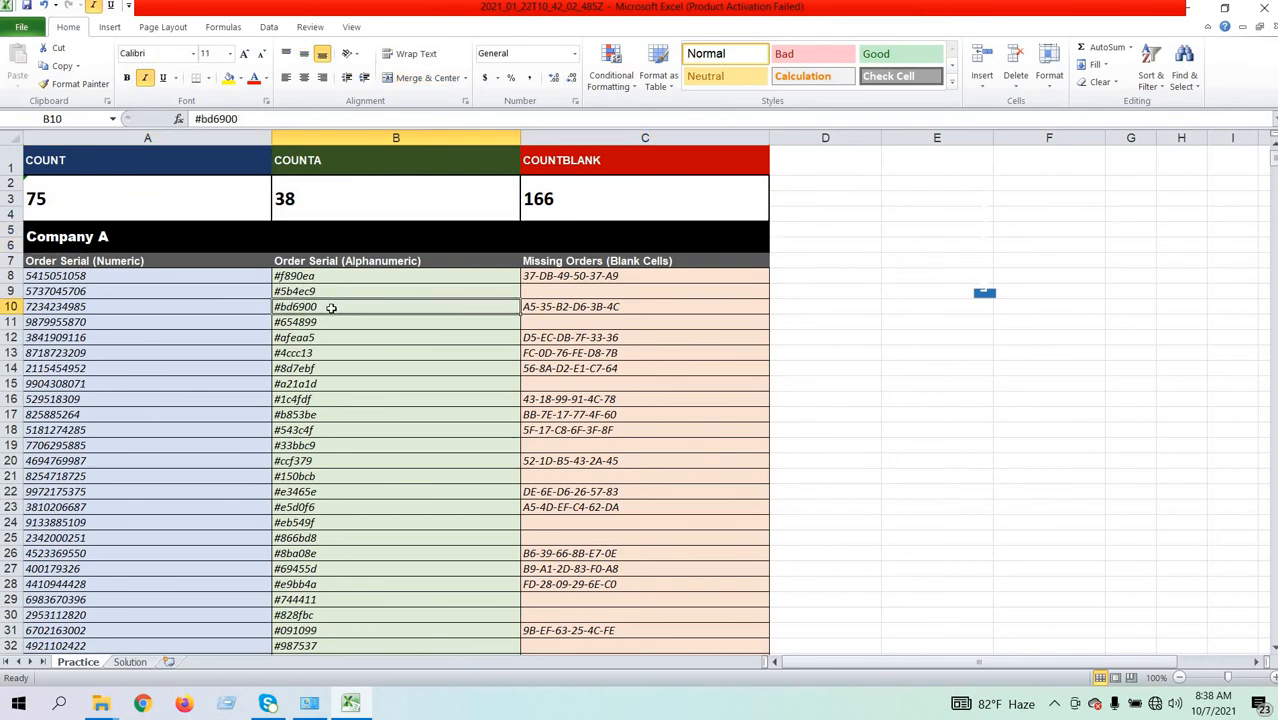
key(Delete)
key(ctrl+z)
text(saddsdsdfdfdf)
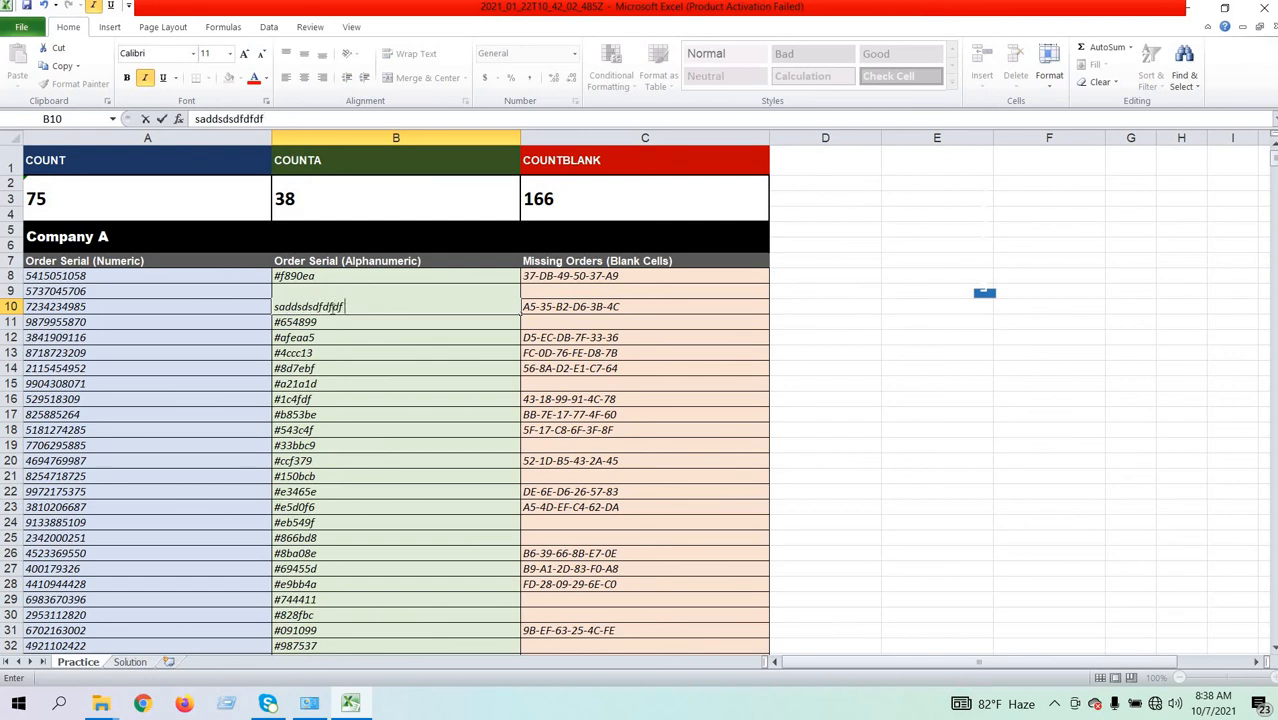